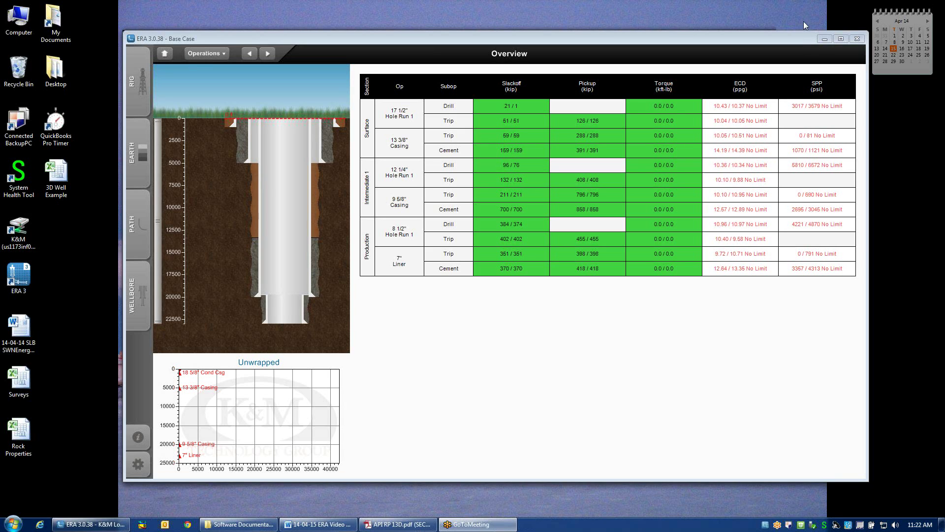
Open the Base Case Rig Builder and enter 50 kip for the PU and ROB block weights.
left_click(810, 35)
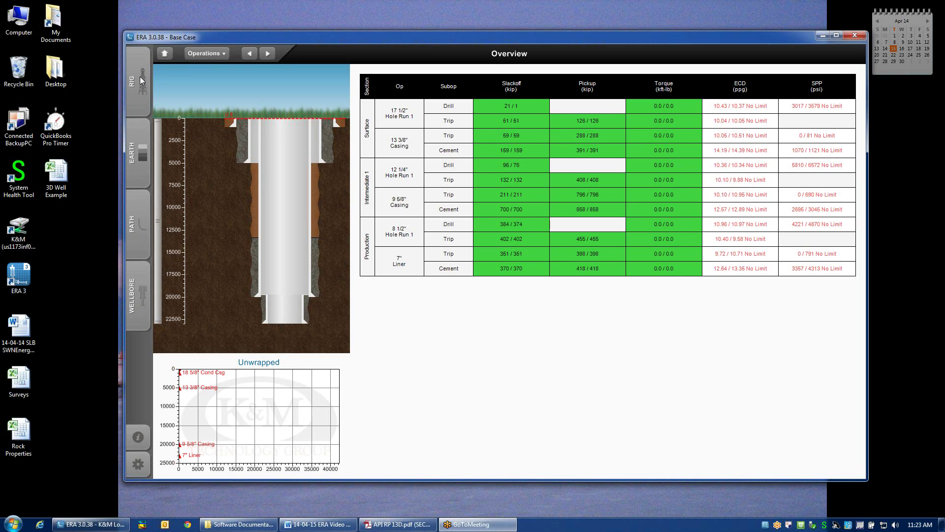
left_click(139, 77)
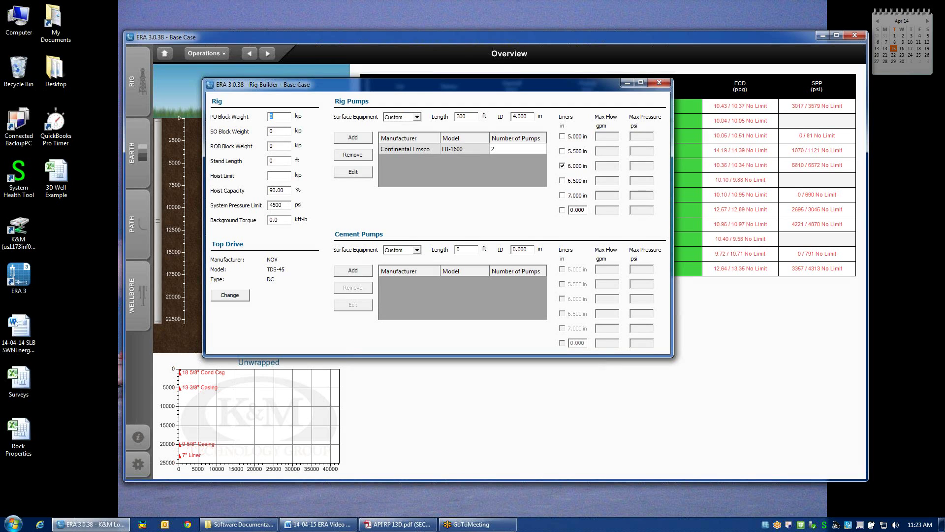
type("50")
key("Tab")
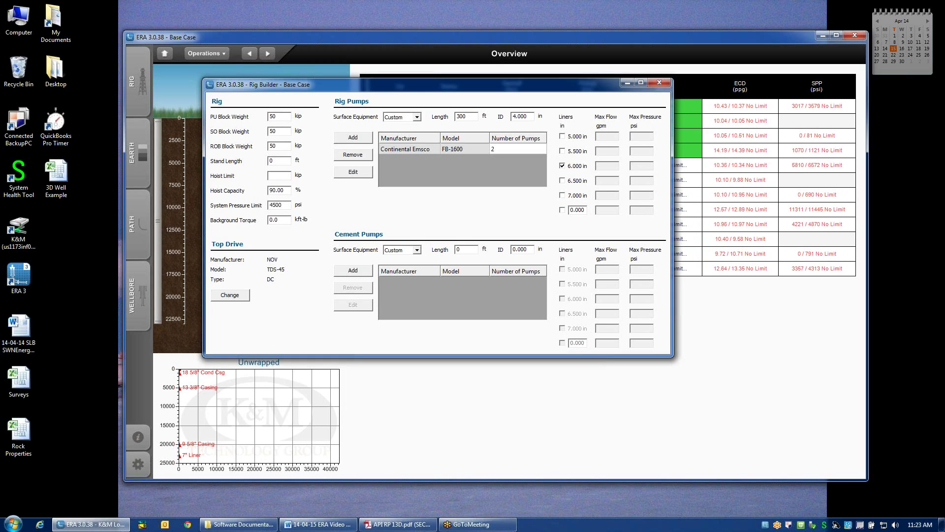
left_click(276, 145)
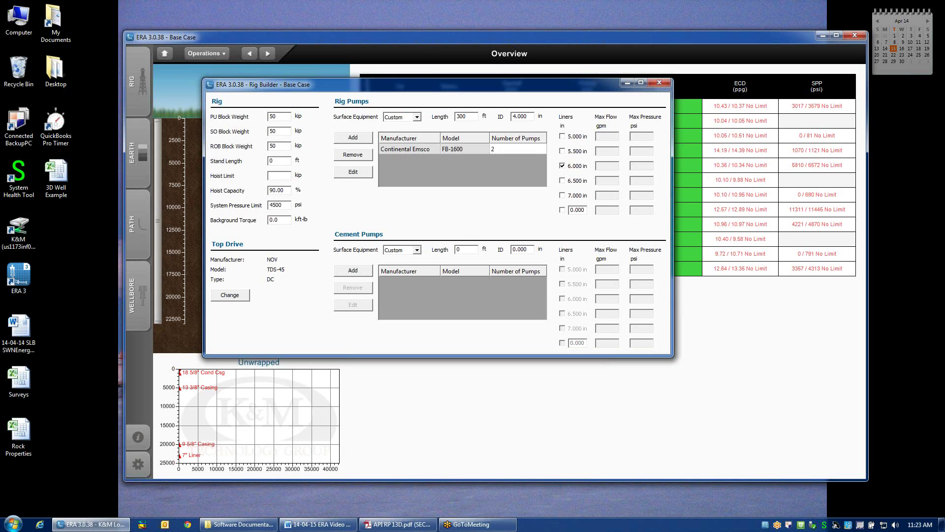
key("Tab")
Enter 93 ft for stand length and 1000 kip for hoist limit.
type("9")
type("0")
type("00")
key("Return")
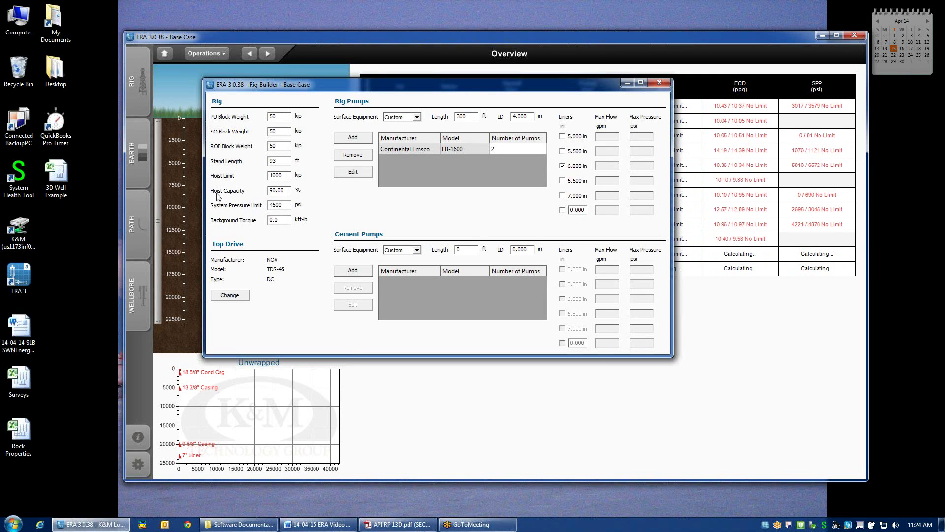
mouse_move(301, 193)
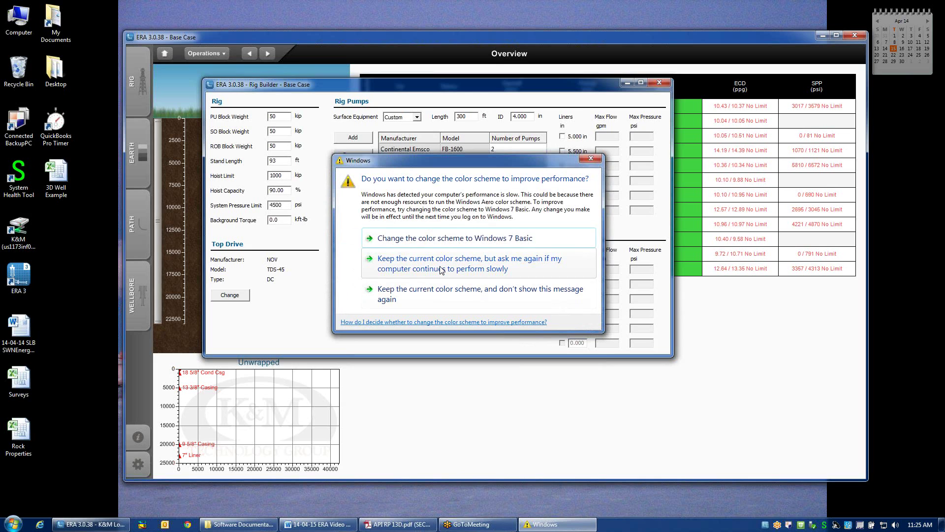
Keep the current colour scheme with warnings suppressed, then review system pressure limit and background torque.
left_click(437, 294)
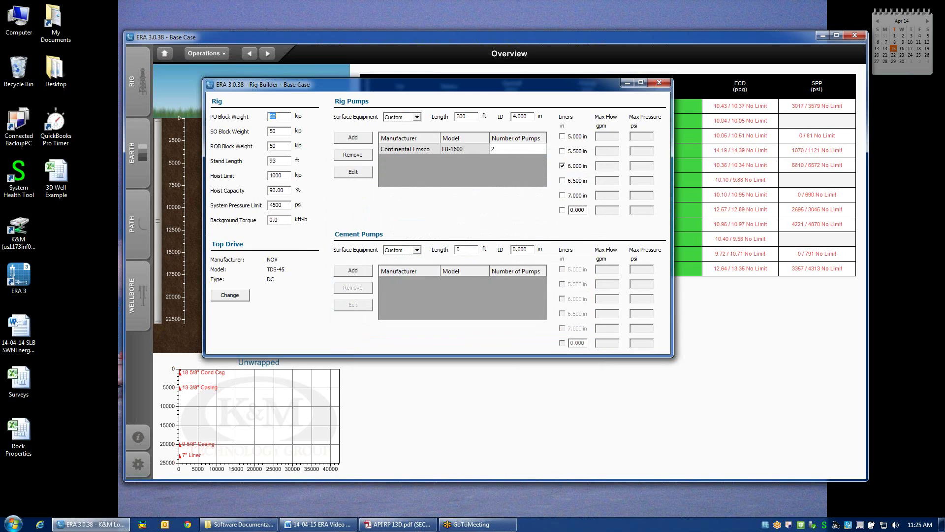
left_click(285, 204)
left_click(283, 205)
left_click(278, 219)
left_click(230, 295)
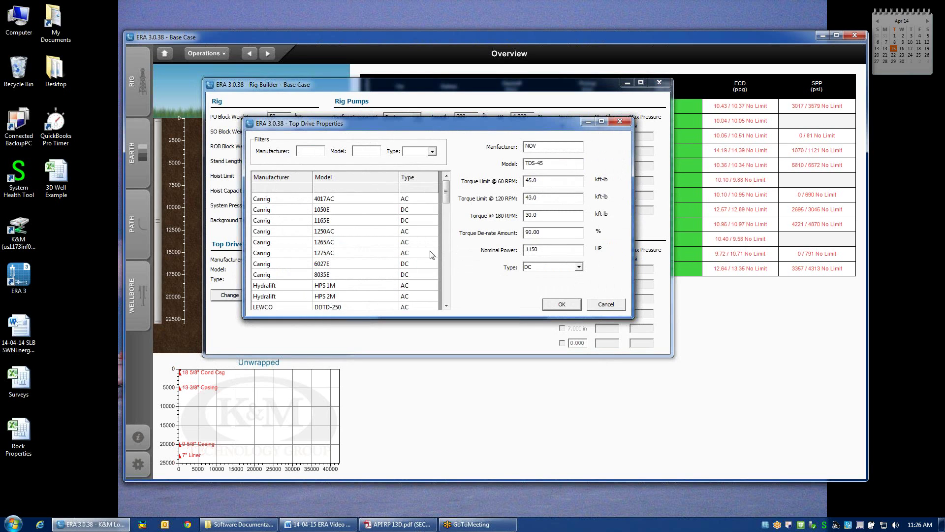
Filter top drives by manufacturer 'can' and model '12', then choose the Canrig 1275AC.
mouse_move(448, 188)
left_mouse_down()
mouse_move(446, 293)
mouse_move(447, 190)
left_mouse_up()
type("can")
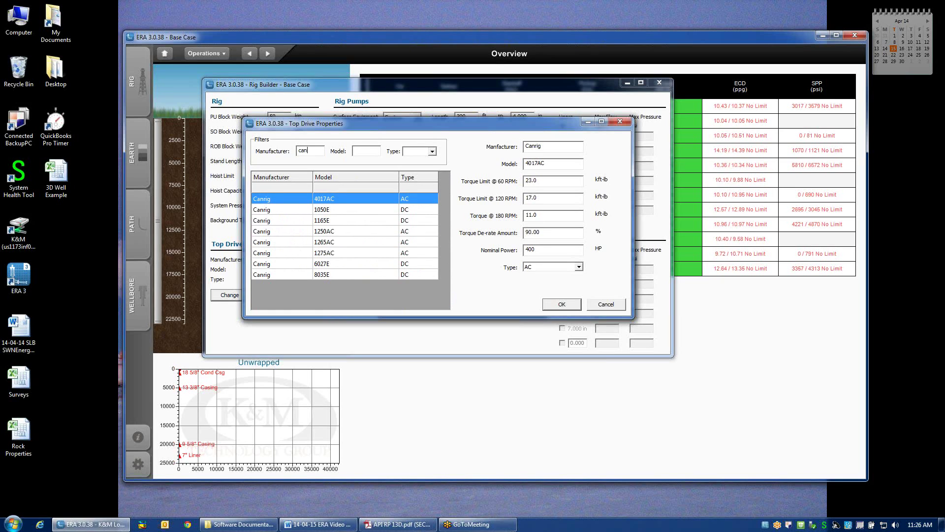
left_click(355, 151)
type("17")
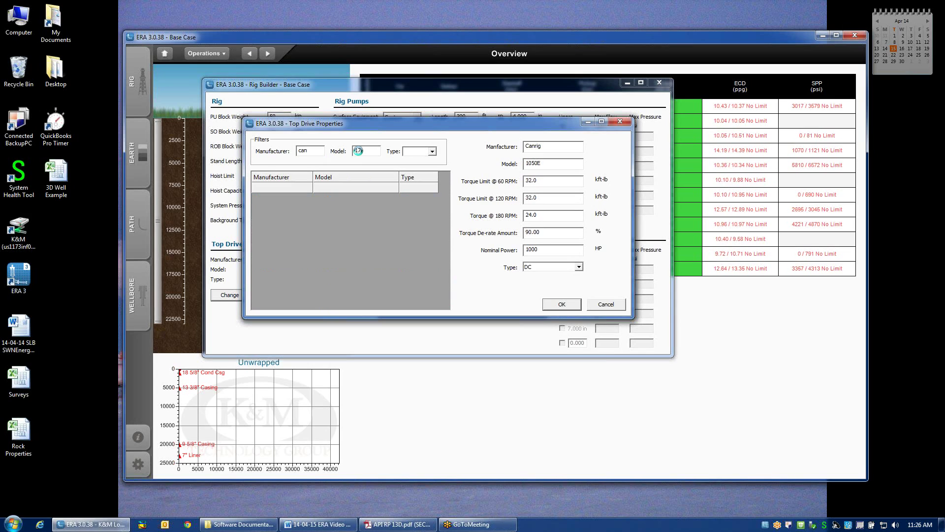
key("BackSpace")
type("2")
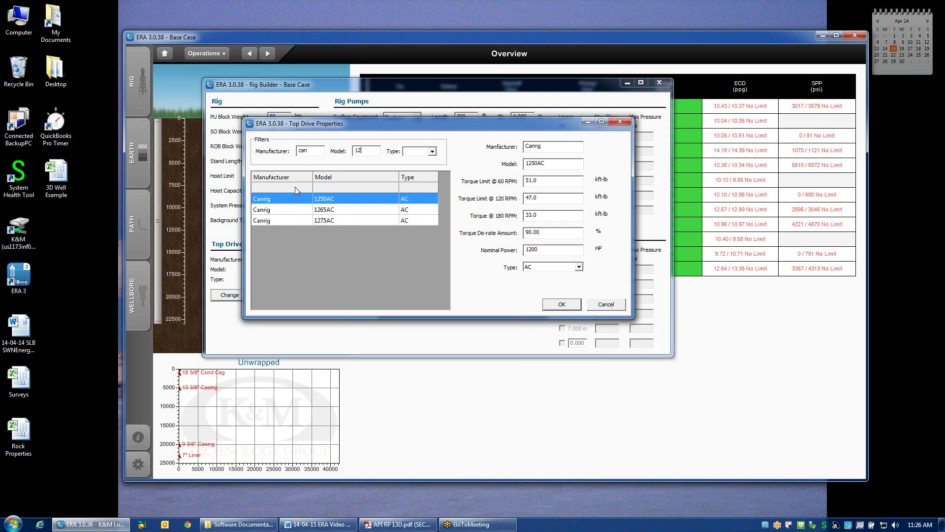
left_click(326, 220)
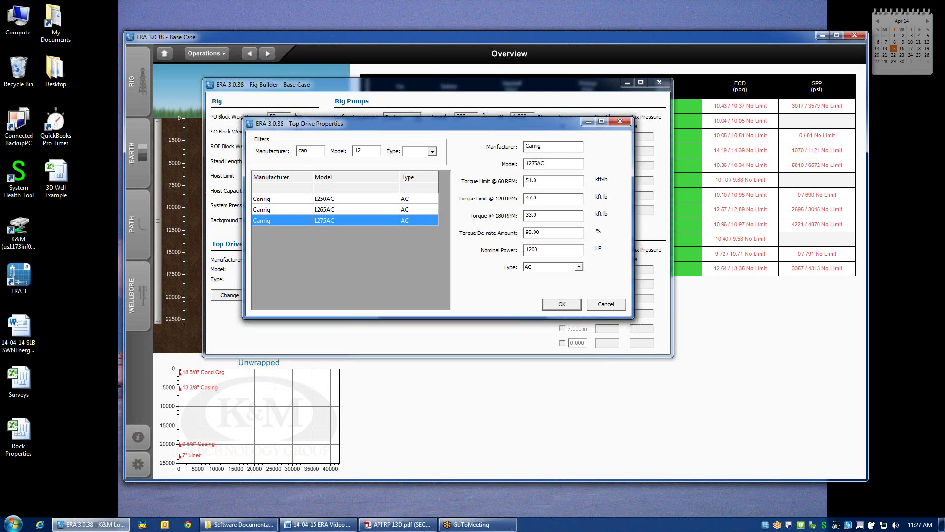
left_click(562, 305)
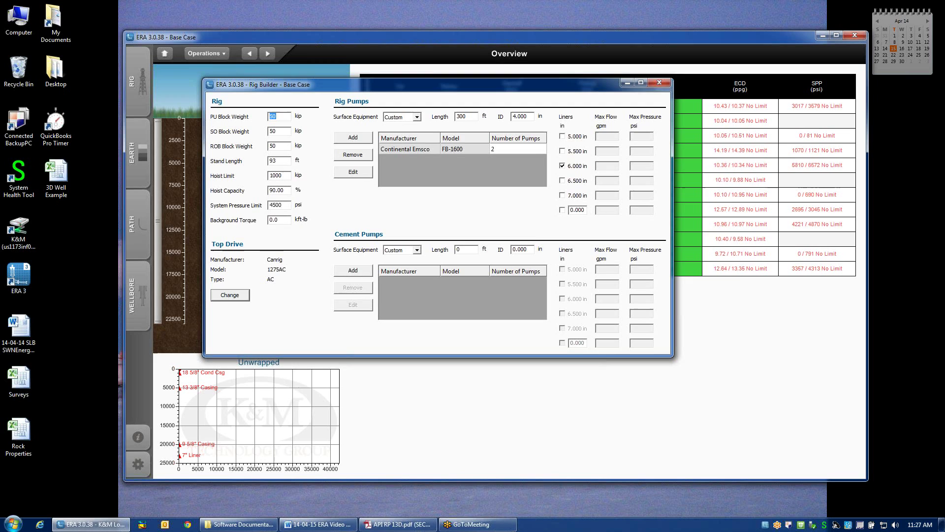
Show the available rig pump surface equipment cases.
left_click(418, 117)
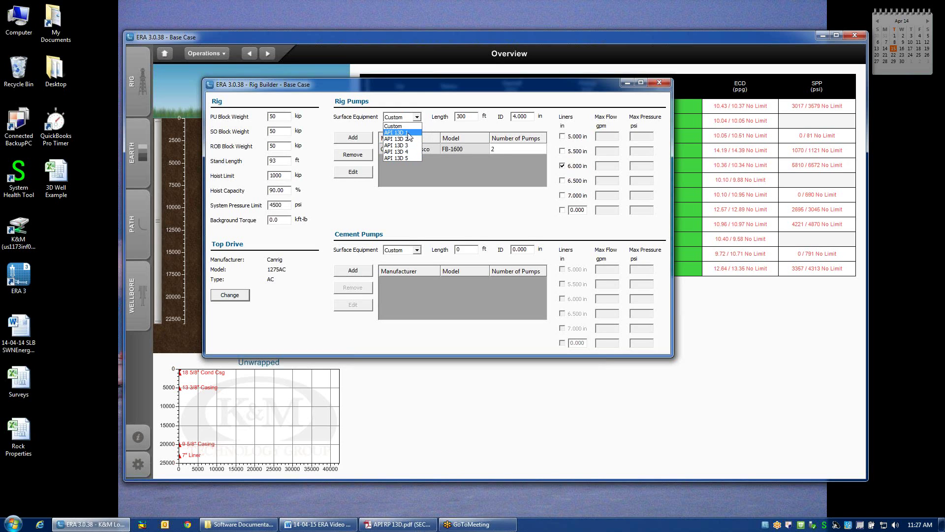
Leave surface equipment at Custom and check the API RP 13D Table 4 Csc values.
left_click(437, 126)
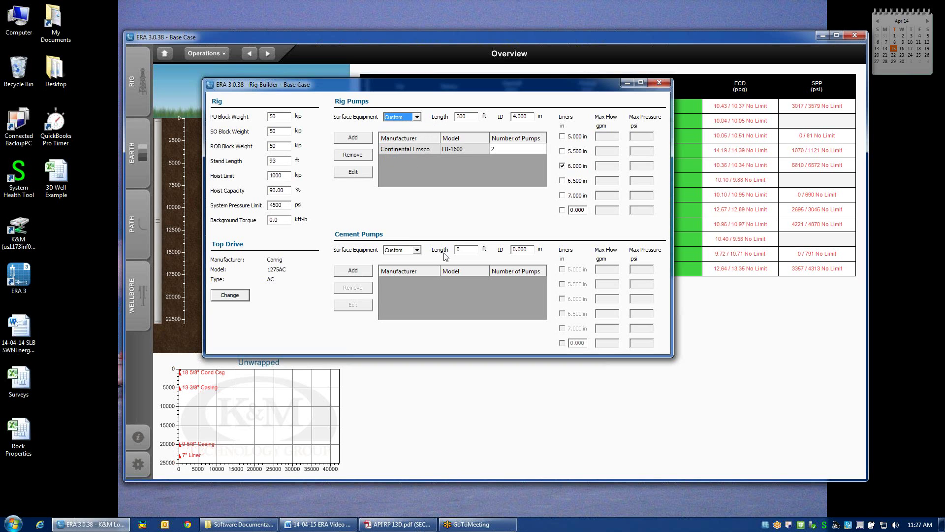
left_click(406, 527)
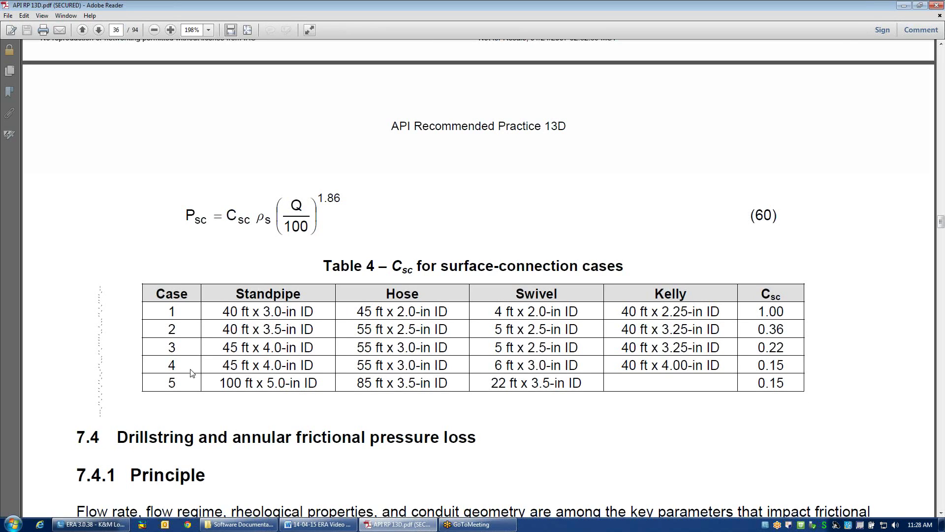
left_click(906, 6)
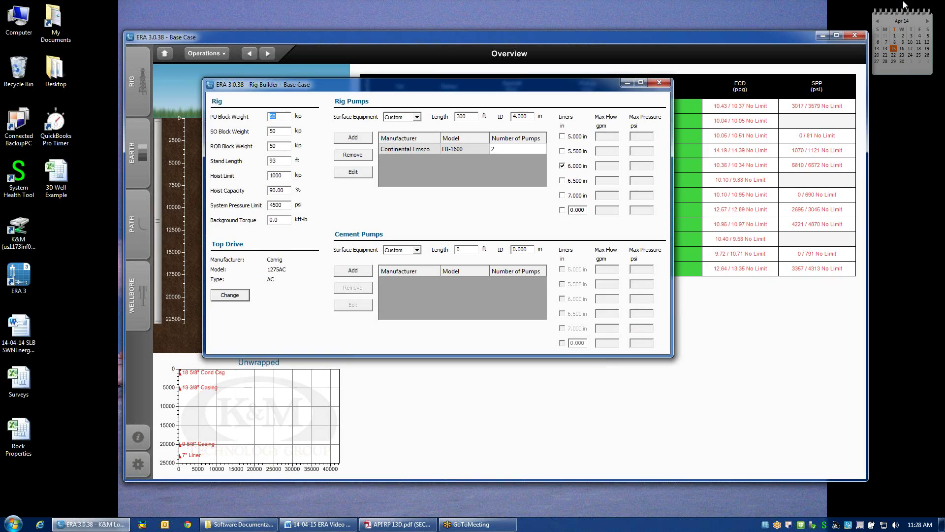
Keep surface equipment Custom and display the Continental Emsco FB-1600 liner flow and pressure ratings.
left_click(417, 116)
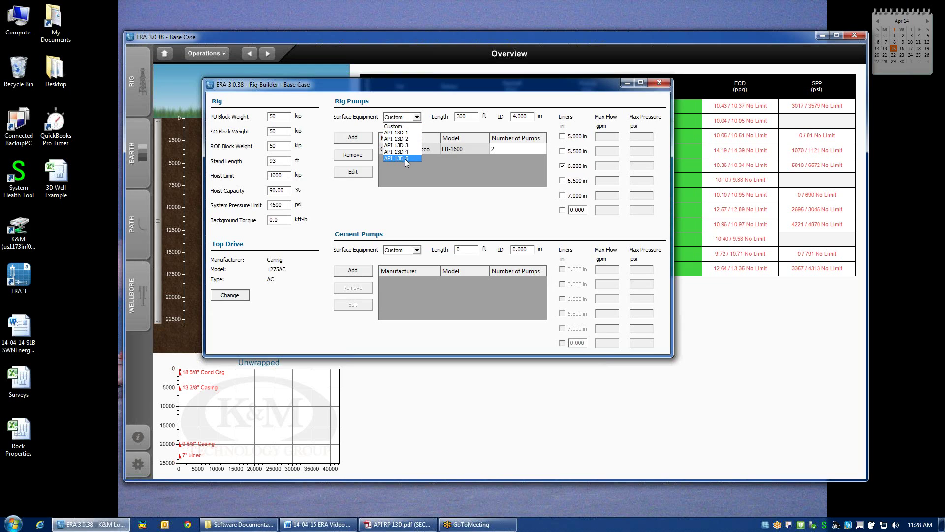
left_click(429, 115)
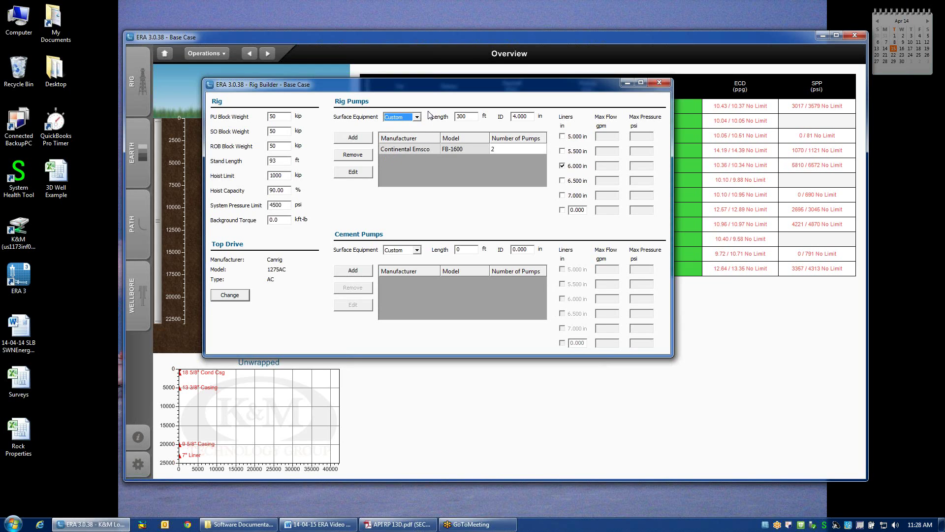
left_click(429, 151)
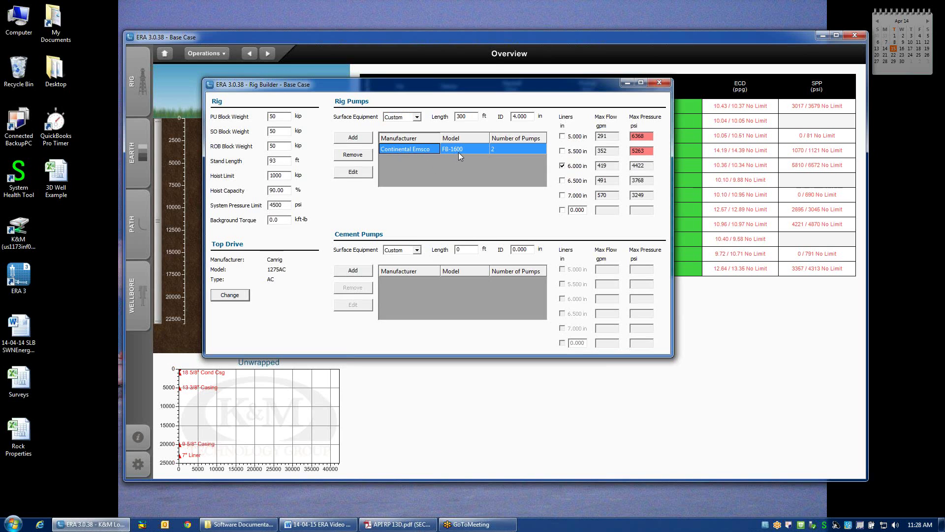
Change the rig pump model to NOV 12-P-160 with a 100 spm max pump speed.
left_click(365, 173)
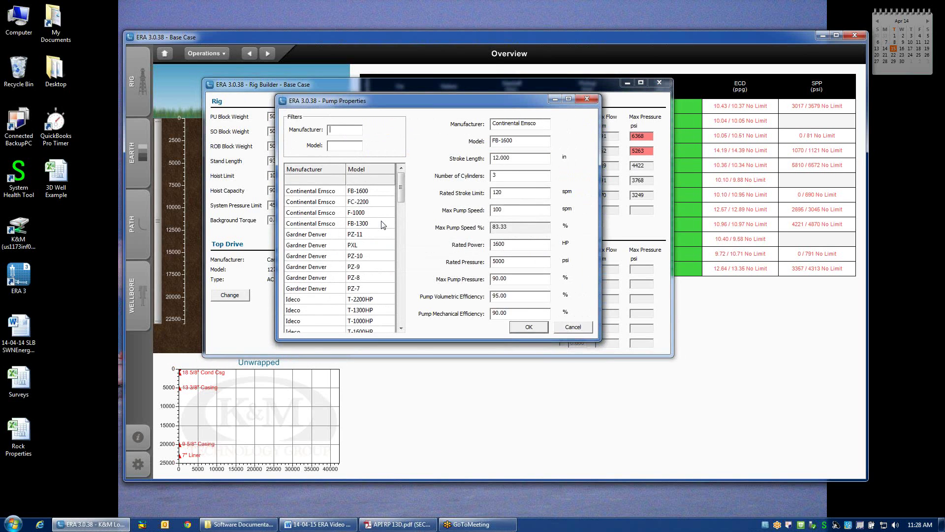
mouse_move(403, 182)
left_mouse_down()
mouse_move(402, 247)
mouse_move(402, 190)
left_mouse_up()
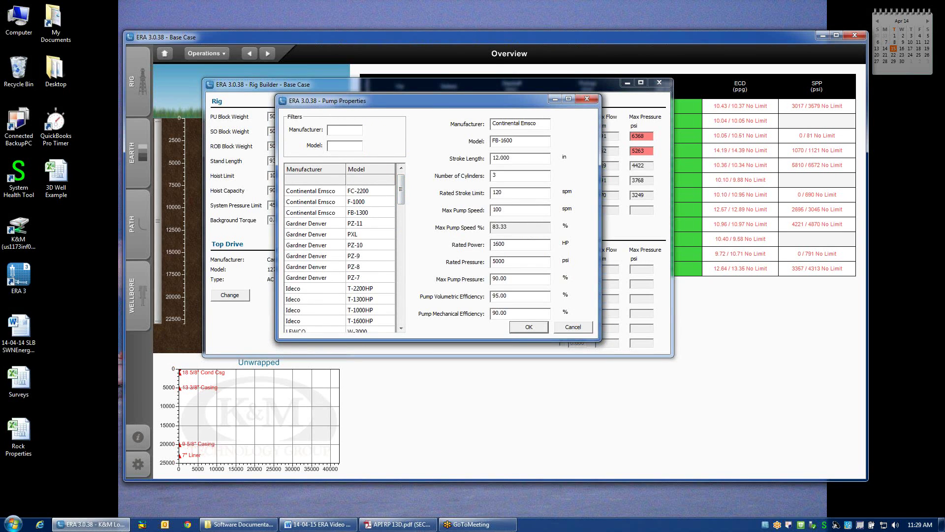
type("n")
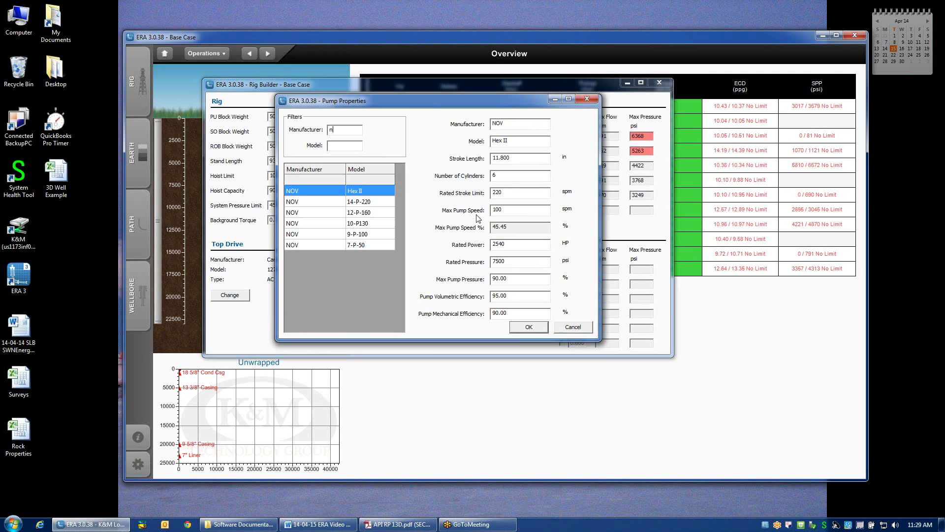
left_click(369, 215)
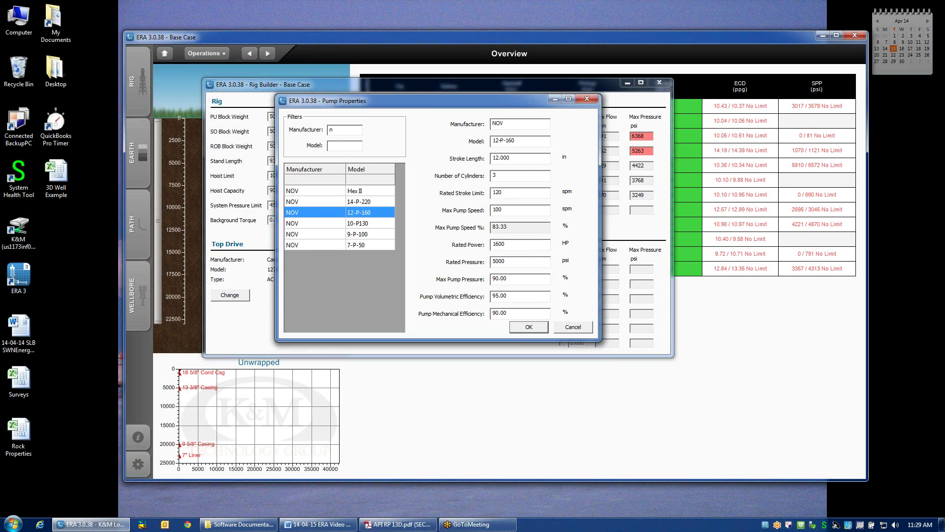
left_click_drag(499, 210, 487, 215)
type("1")
left_click_drag(510, 210, 461, 212)
type("100")
left_click(527, 327)
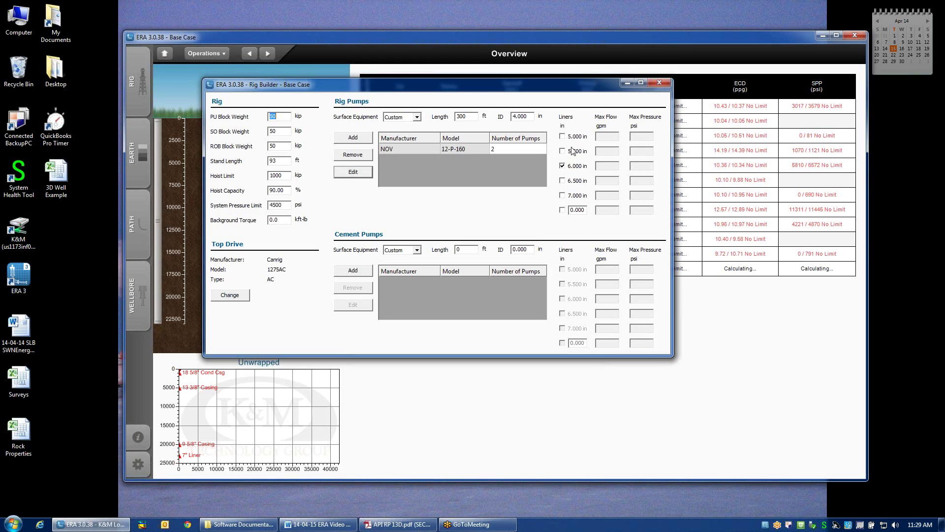
Add the 6.500 in liner and a custom 6.25 in liner to the NOV pumps.
left_click(563, 180)
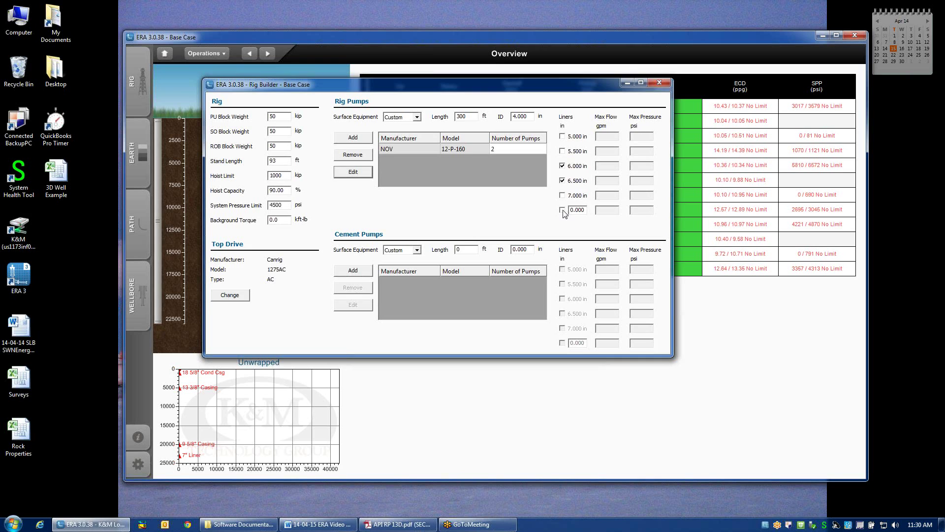
left_click(562, 211)
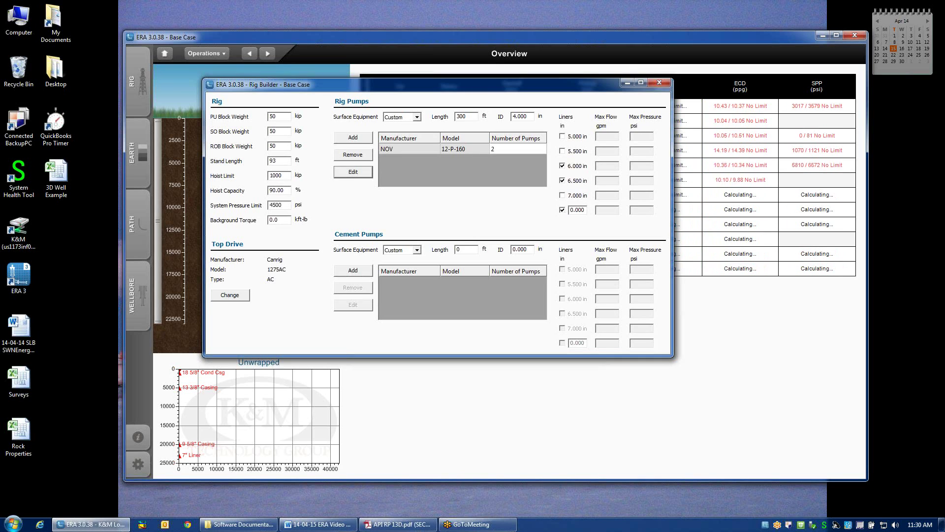
type("6.25")
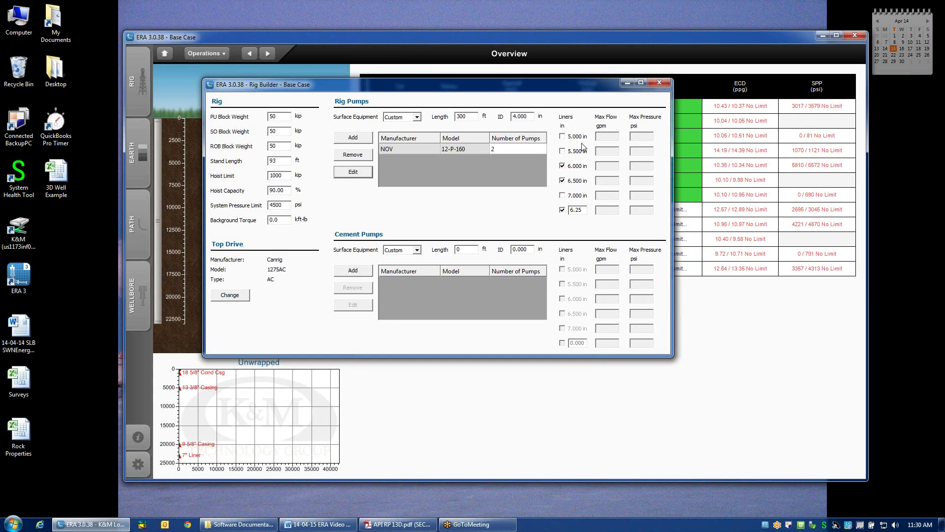
left_click(523, 152)
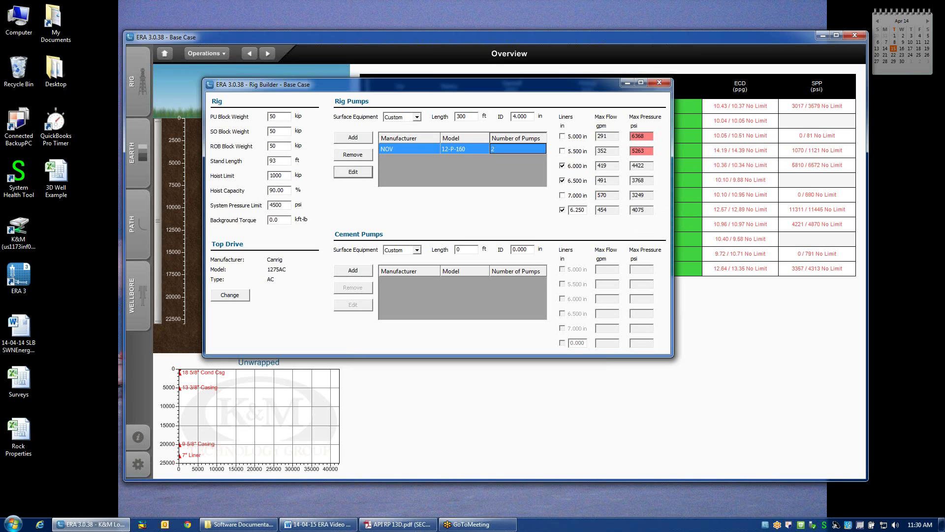
left_click(512, 147)
left_click_drag(512, 148, 482, 146)
type("3")
key("Return")
left_click(512, 149)
left_click(462, 147)
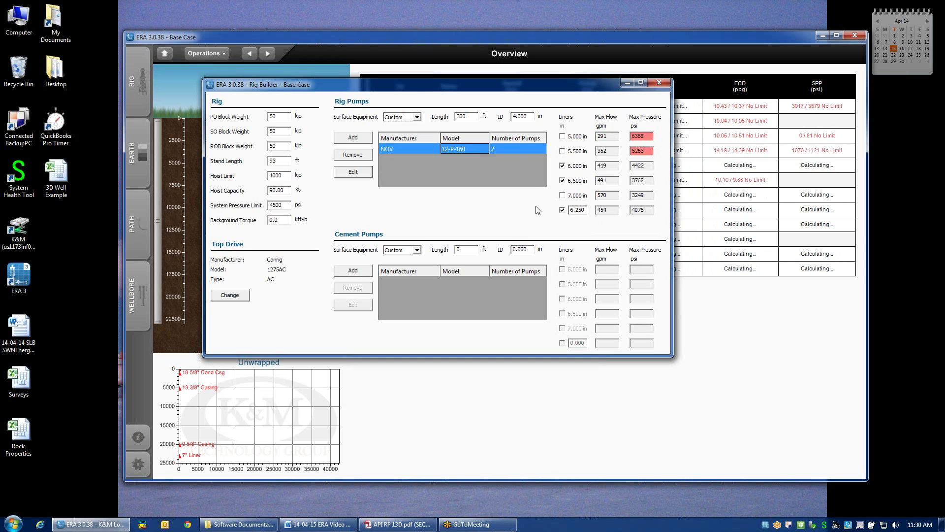